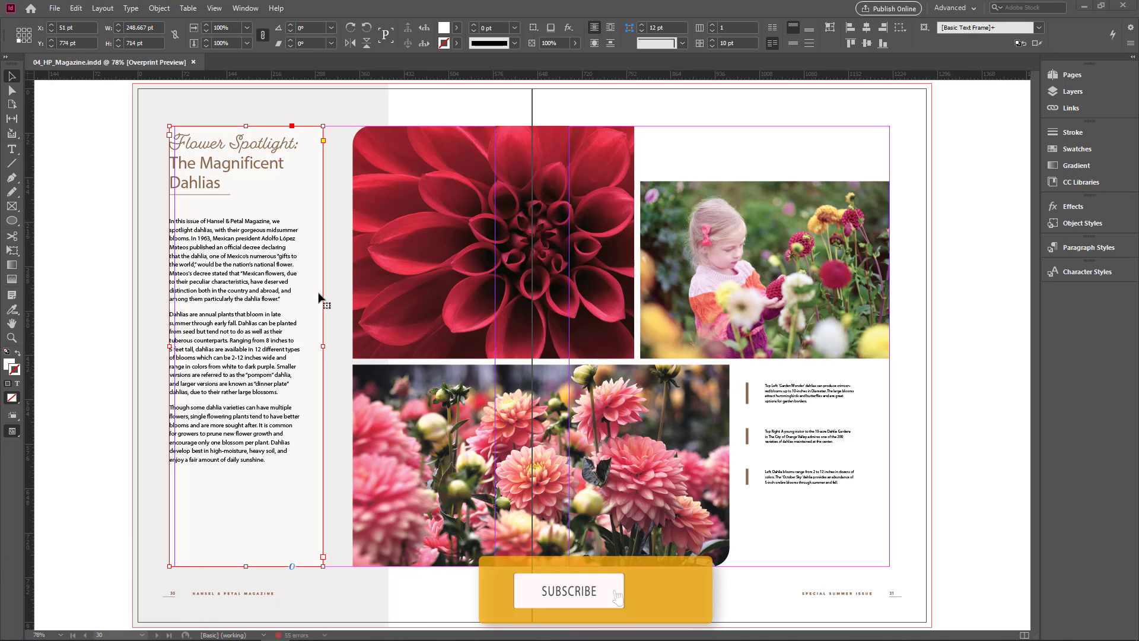
Unlink the inset spacing of the dahlia article's text frame and set its left and right insets to 9 pt with preview on
{"action": "left_click_drag", "start_coordinate": [318, 293], "coordinate": [222, 379]}
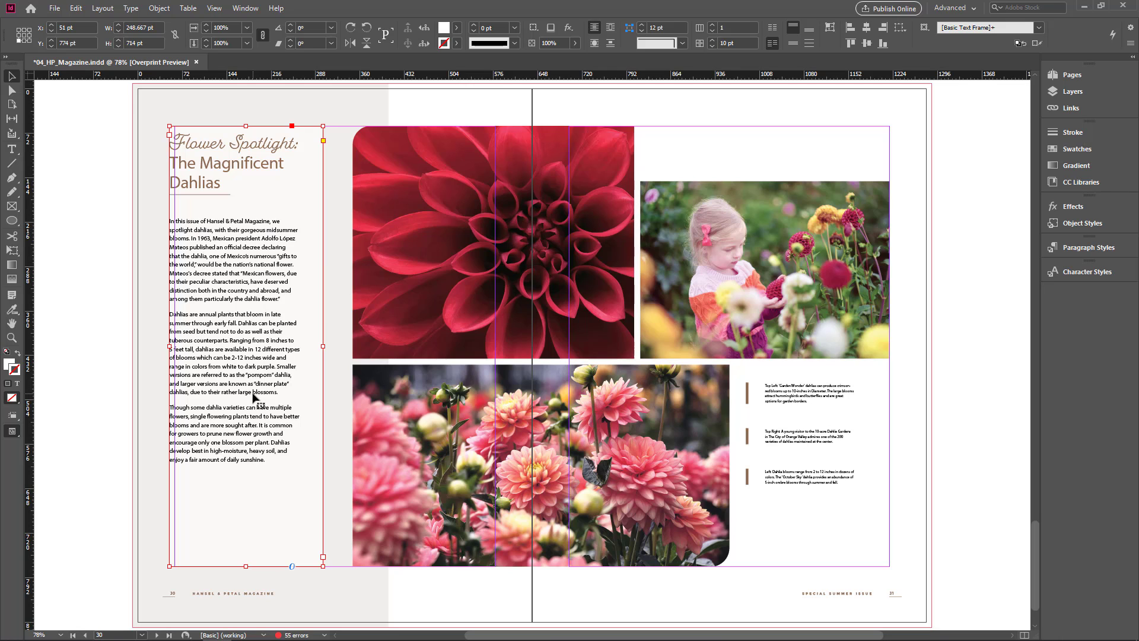
{"action": "left_click", "coordinate": [157, 8]}
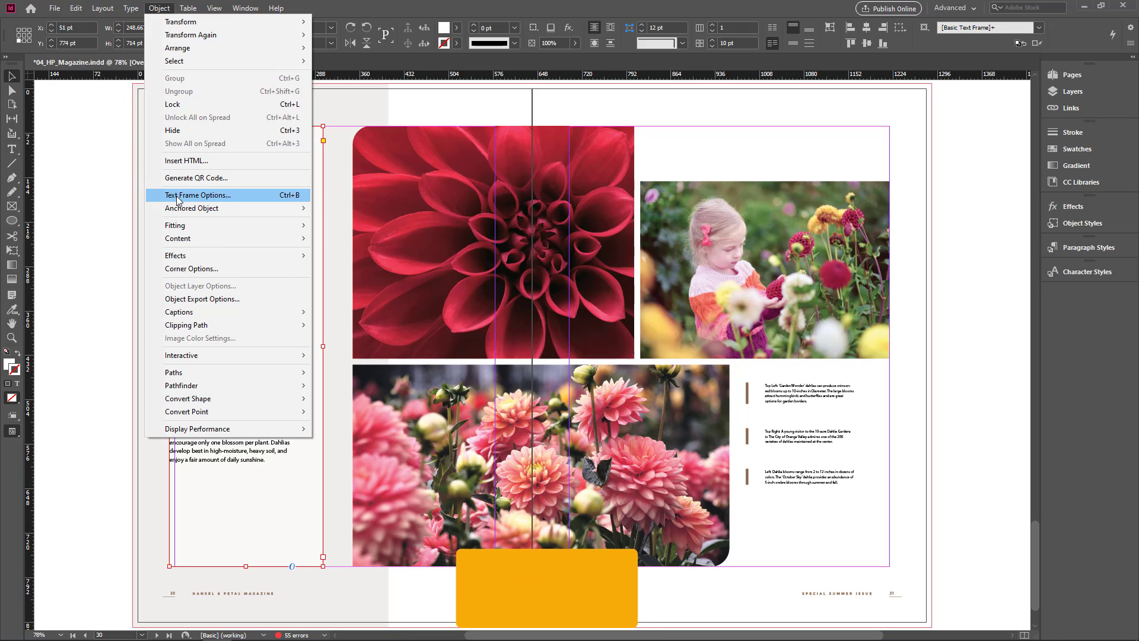
{"action": "left_click", "coordinate": [177, 195]}
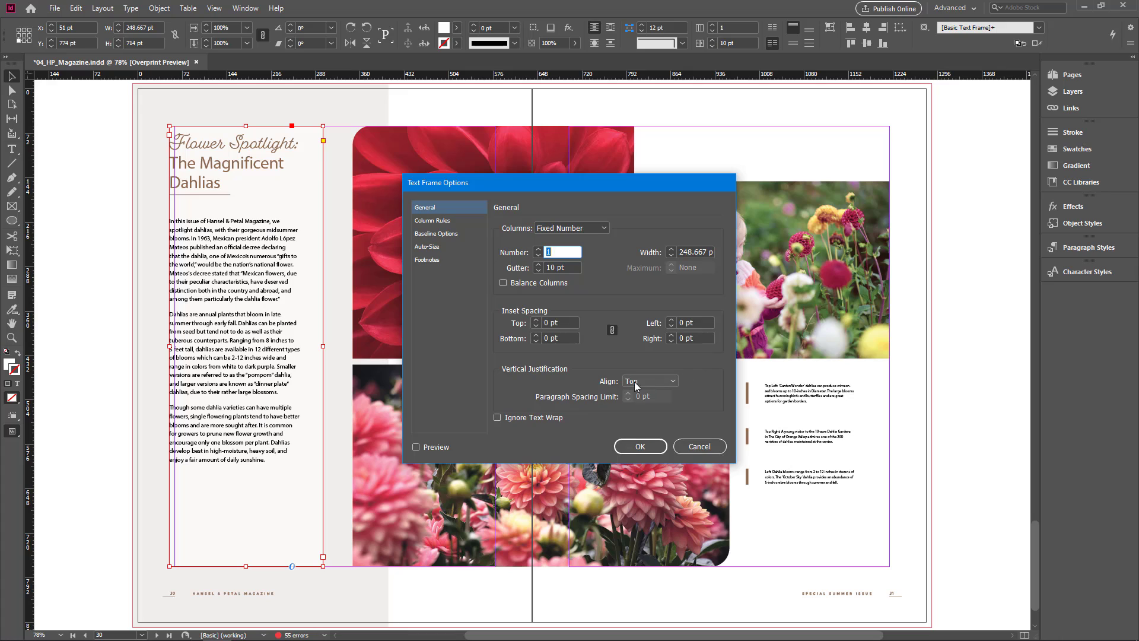
{"action": "left_click", "coordinate": [612, 331]}
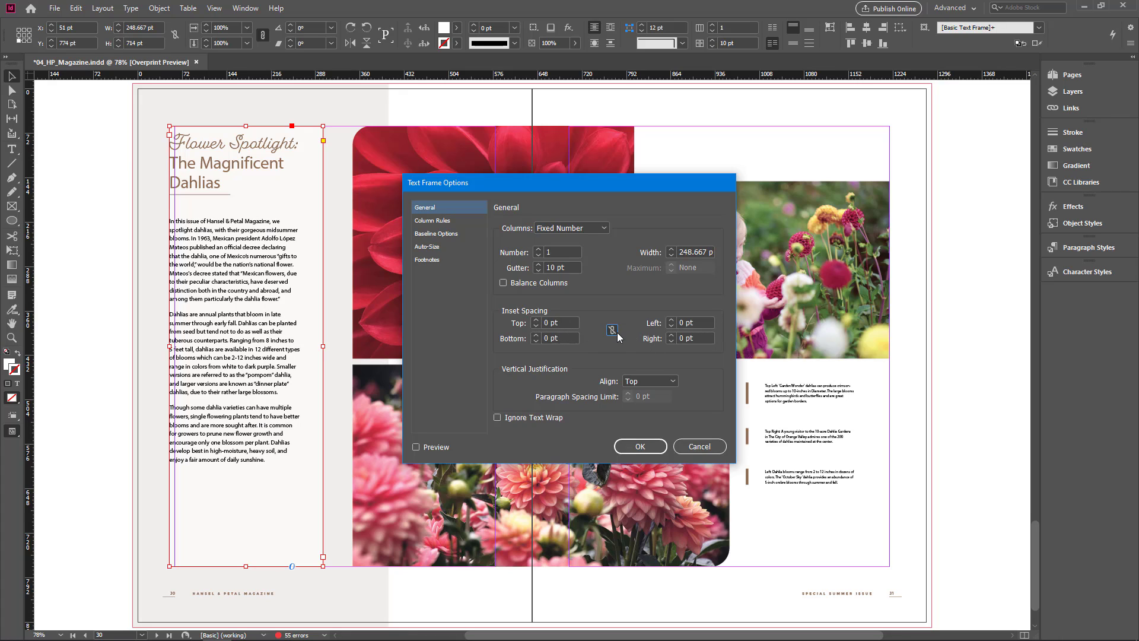
{"action": "left_click", "coordinate": [684, 322]}
{"action": "left_click_drag", "start_coordinate": [685, 322], "coordinate": [678, 321]}
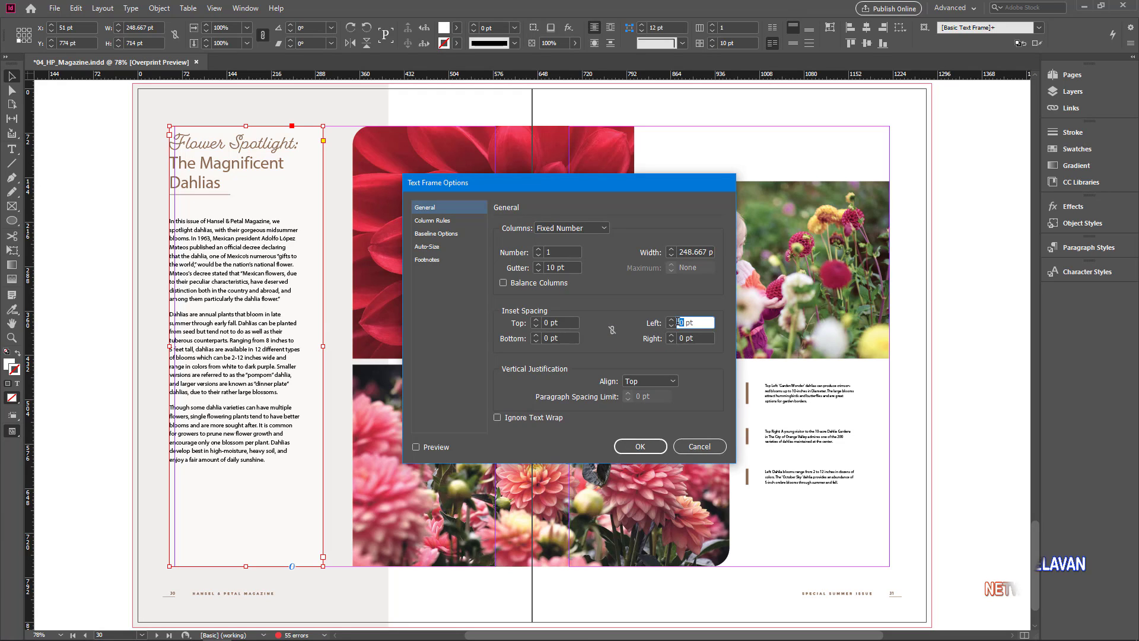
{"action": "type", "text": "9"}
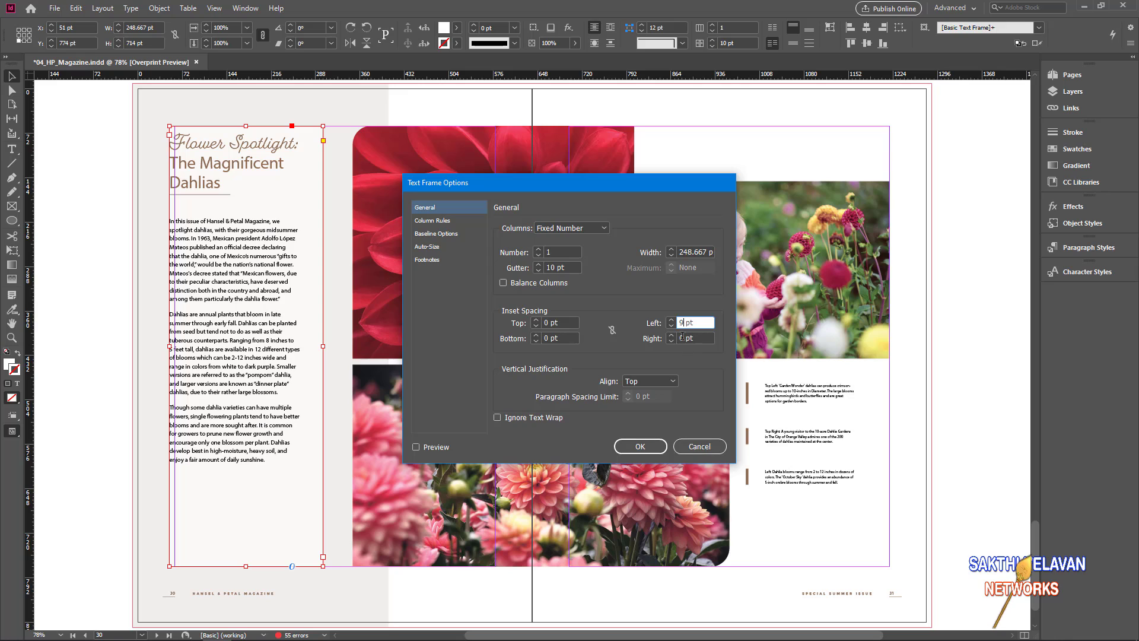
{"action": "key", "text": "Tab"}
{"action": "type", "text": "9"}
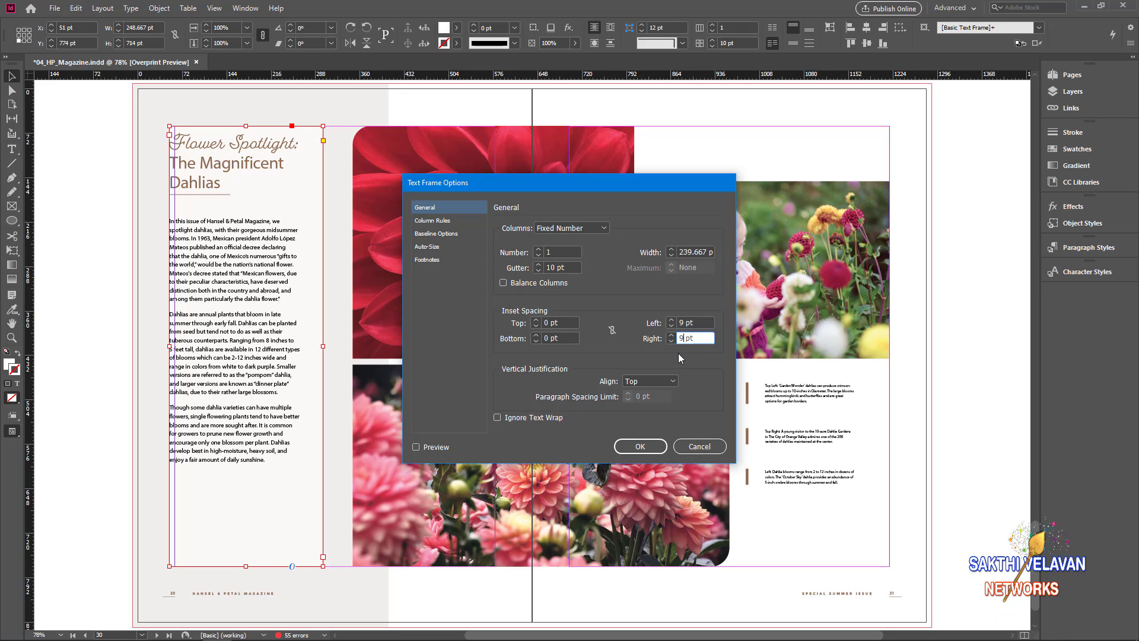
{"action": "left_click", "coordinate": [415, 447]}
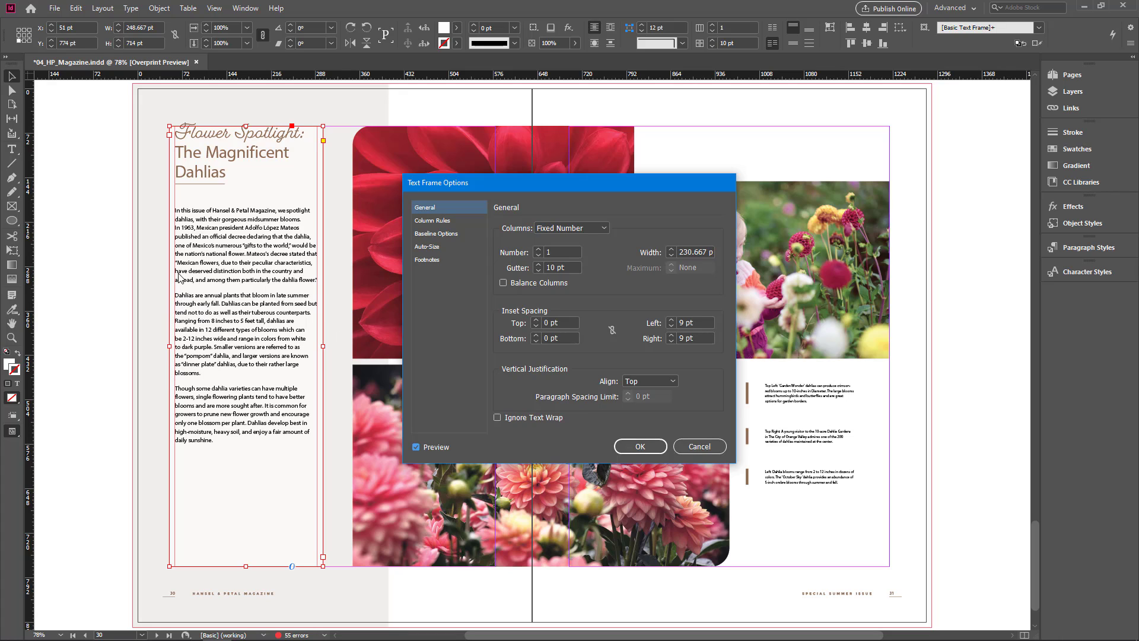
{"action": "key", "text": "super+plus"}
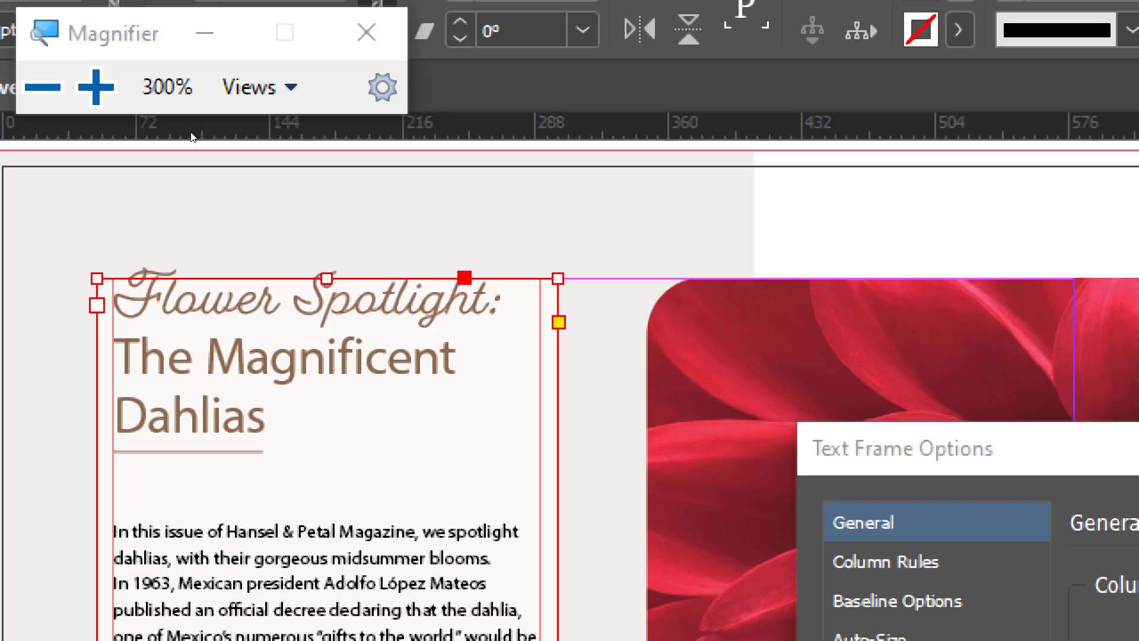
{"action": "key", "text": "super+Escape"}
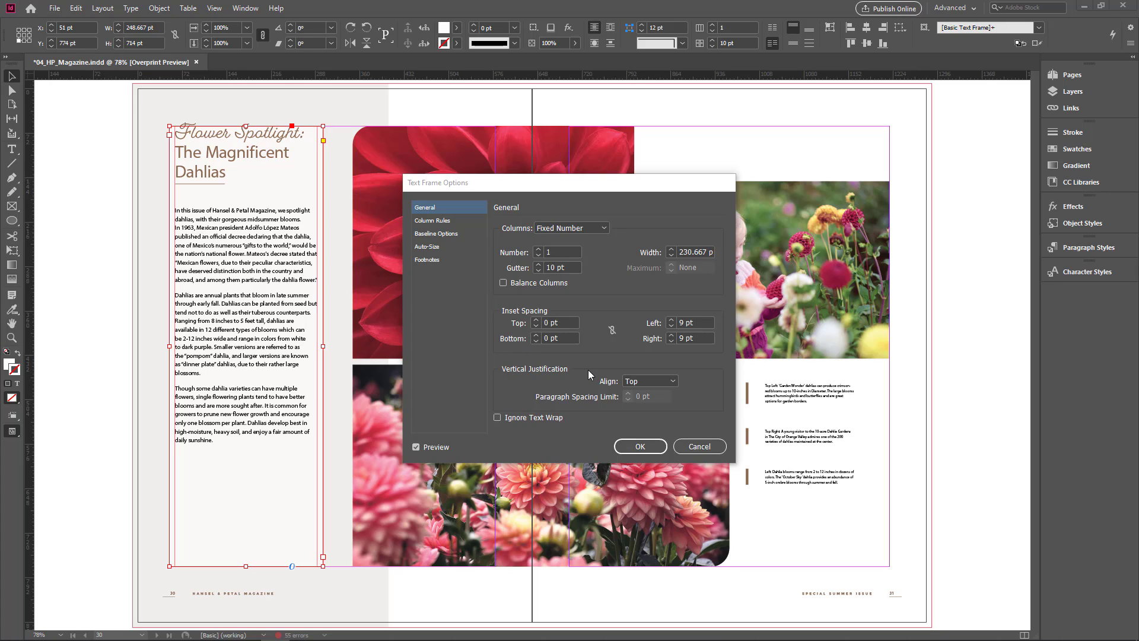
Try the Bottom and Justify vertical alignments on the dahlia article's text frame
{"action": "left_click", "coordinate": [598, 70]}
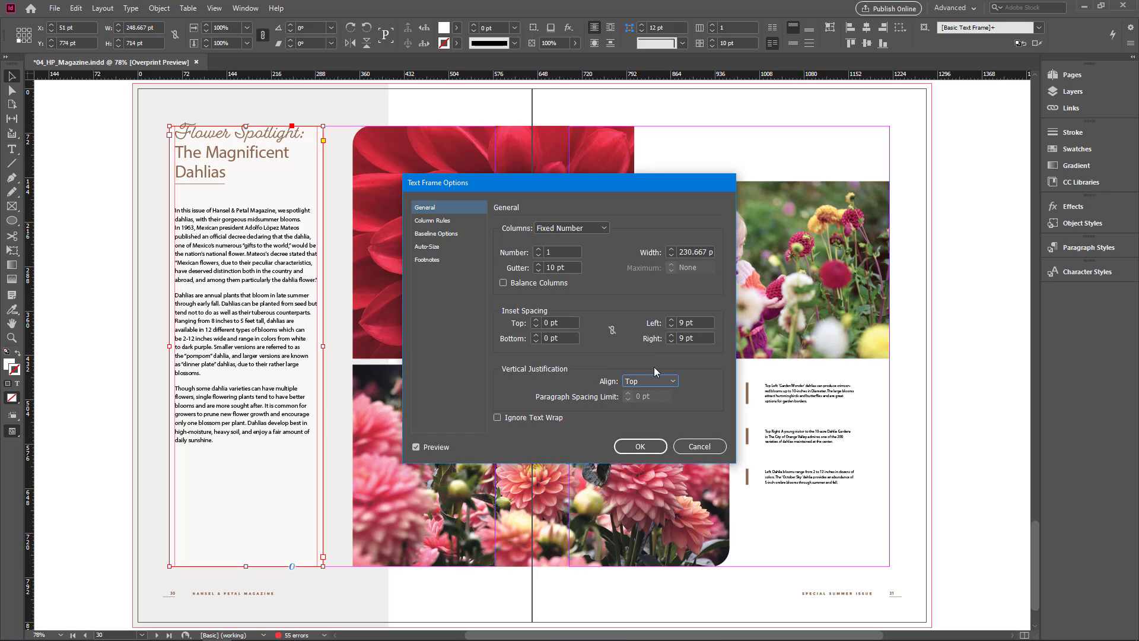
{"action": "left_click", "coordinate": [664, 382]}
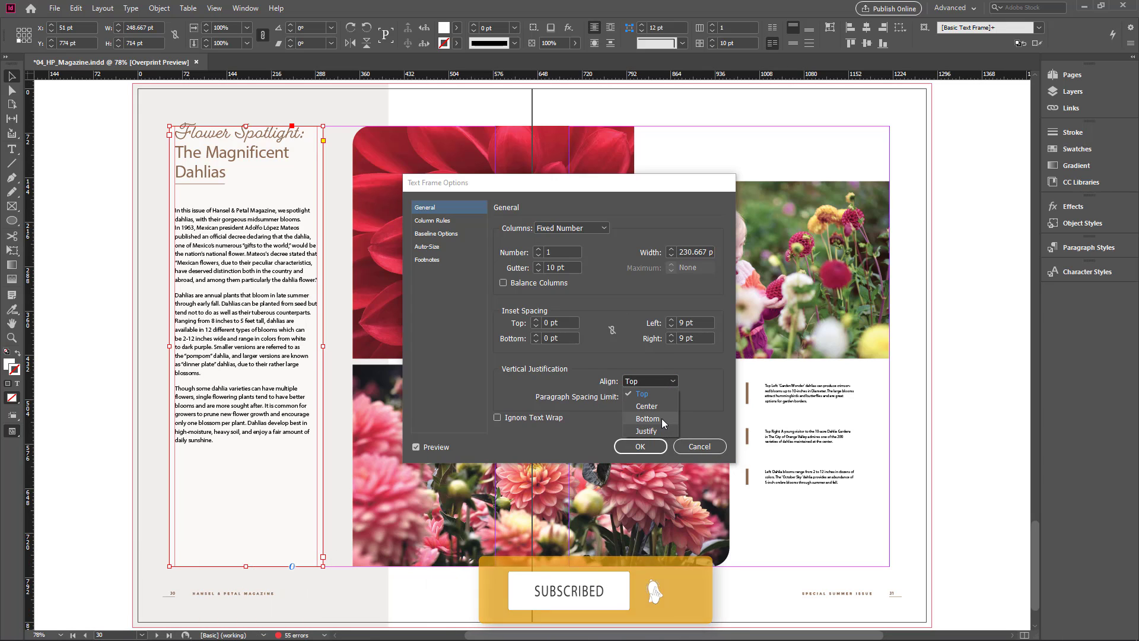
{"action": "left_click", "coordinate": [660, 418]}
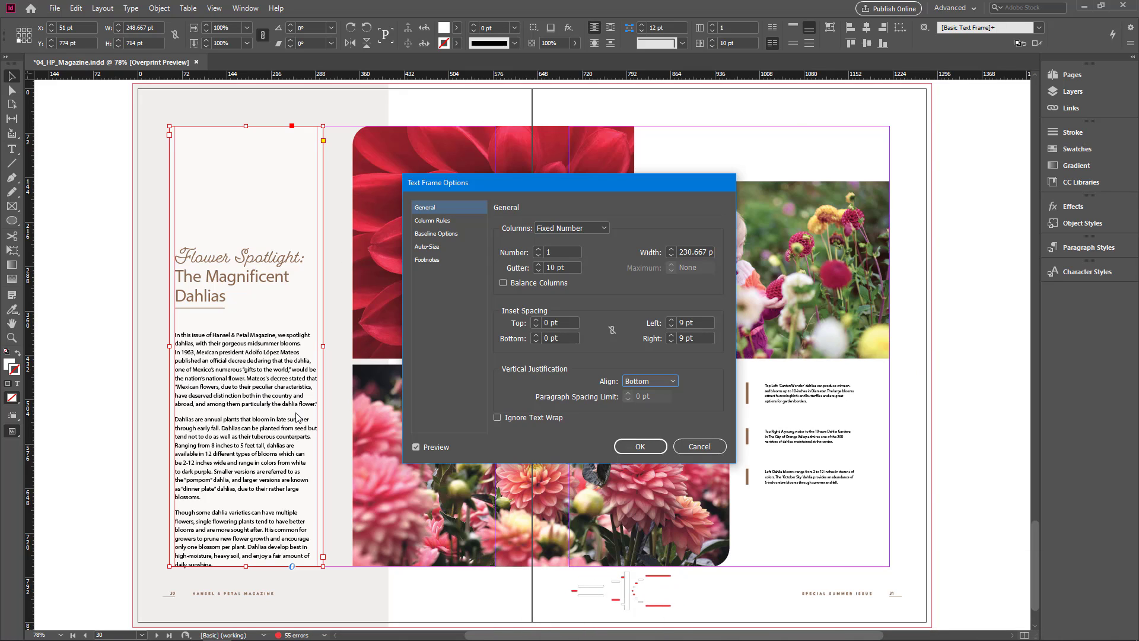
{"action": "left_click", "coordinate": [652, 383]}
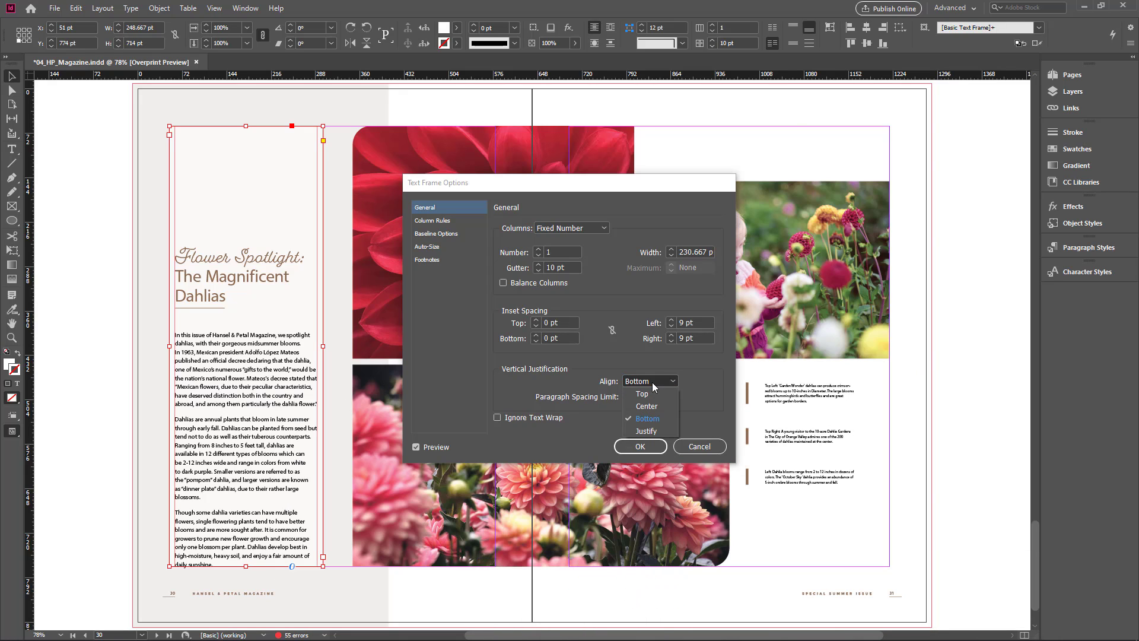
{"action": "left_click", "coordinate": [656, 431]}
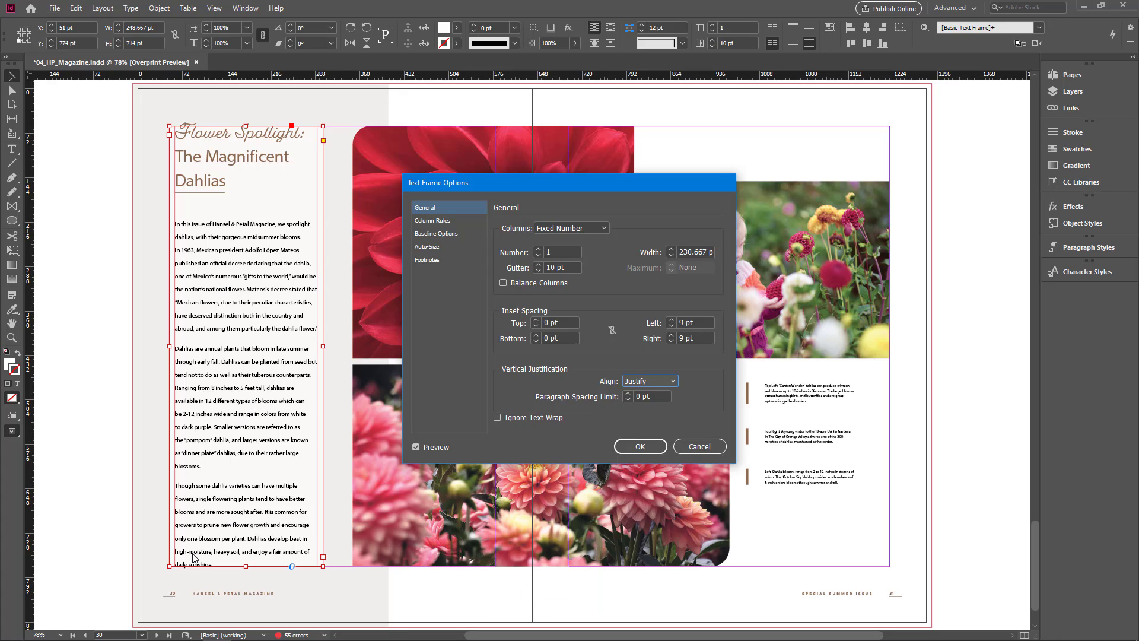
Set the dahlia text frame's vertical justification to Center, apply the frame options and deselect the frame
{"action": "left_click", "coordinate": [661, 381]}
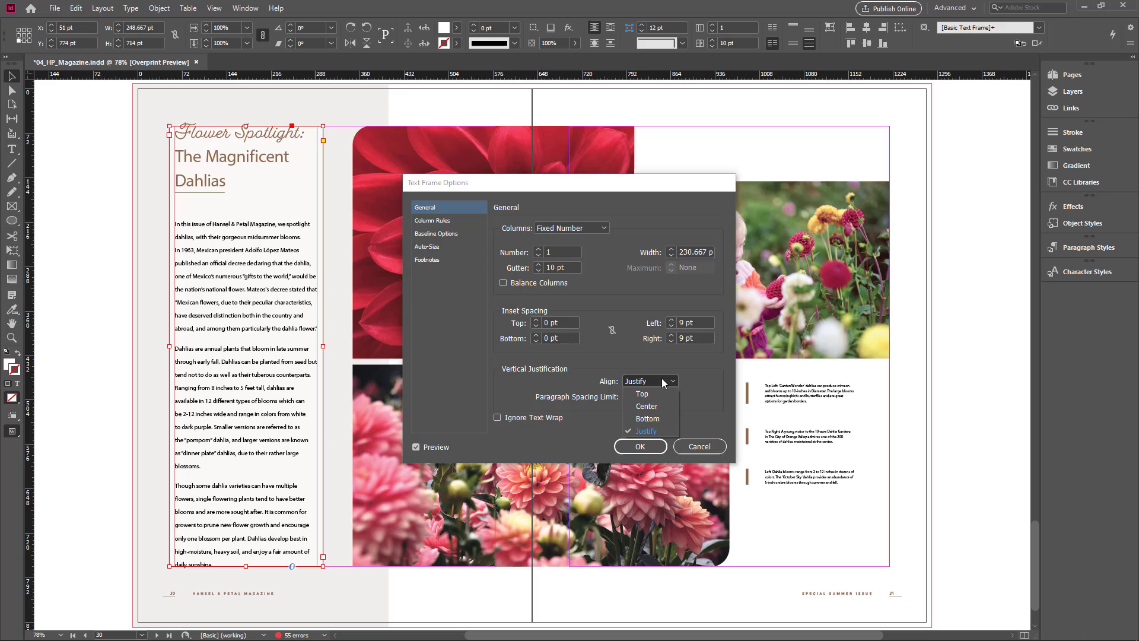
{"action": "left_click", "coordinate": [647, 407]}
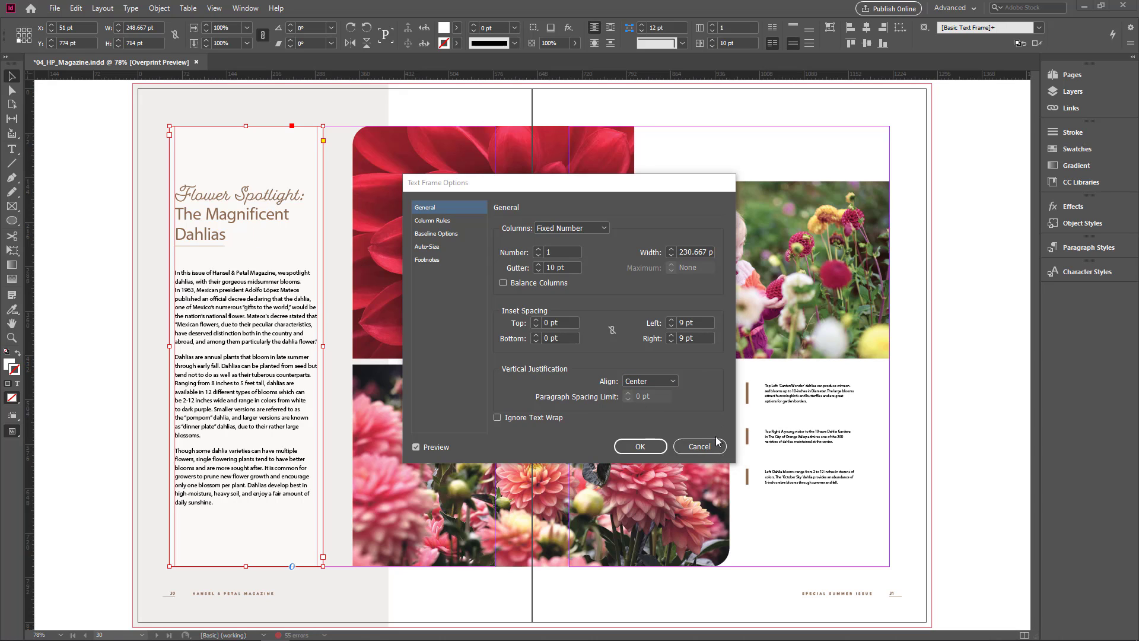
{"action": "left_click", "coordinate": [654, 445]}
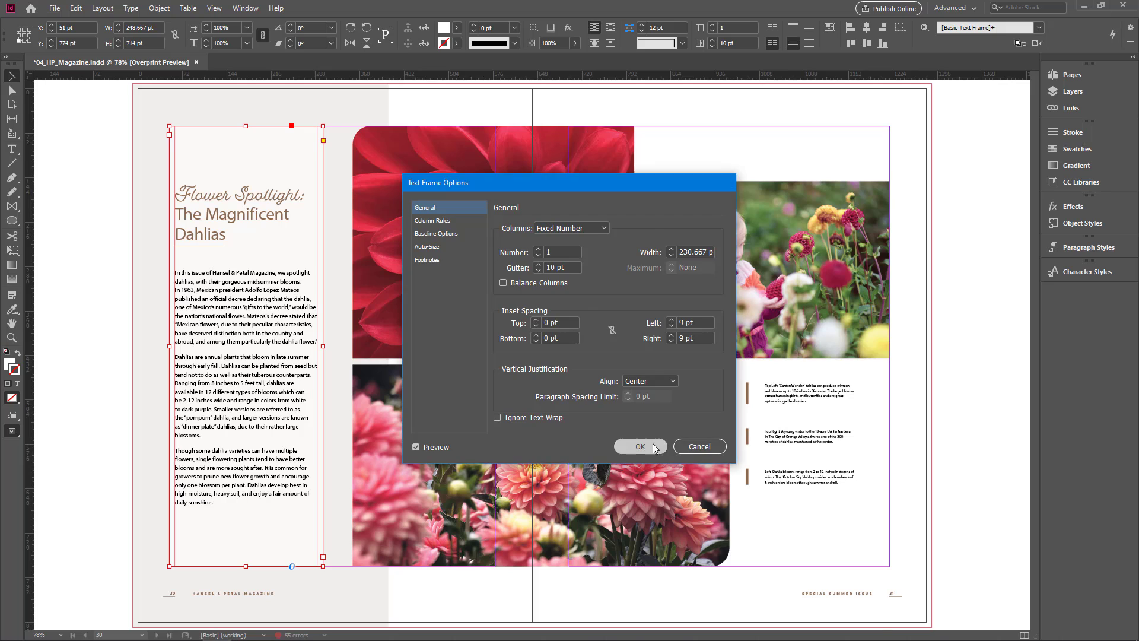
{"action": "left_click", "coordinate": [1016, 397]}
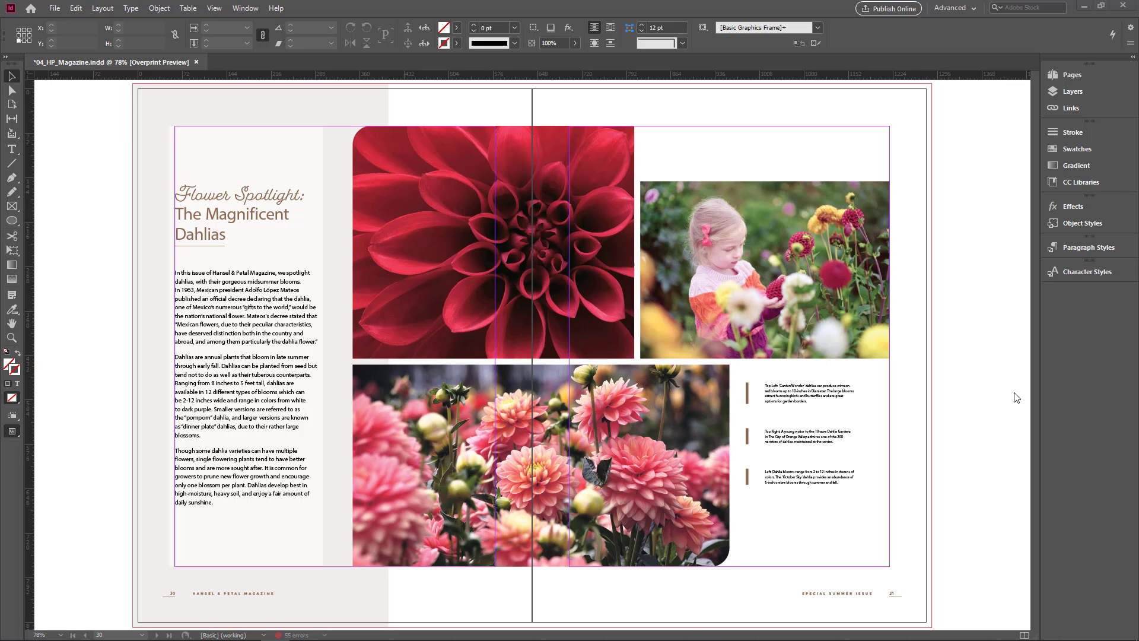
On the preceding Creating Urban Gardens spread, set the right page's body text frame to three columns
{"action": "key", "text": "alt+Page_Up"}
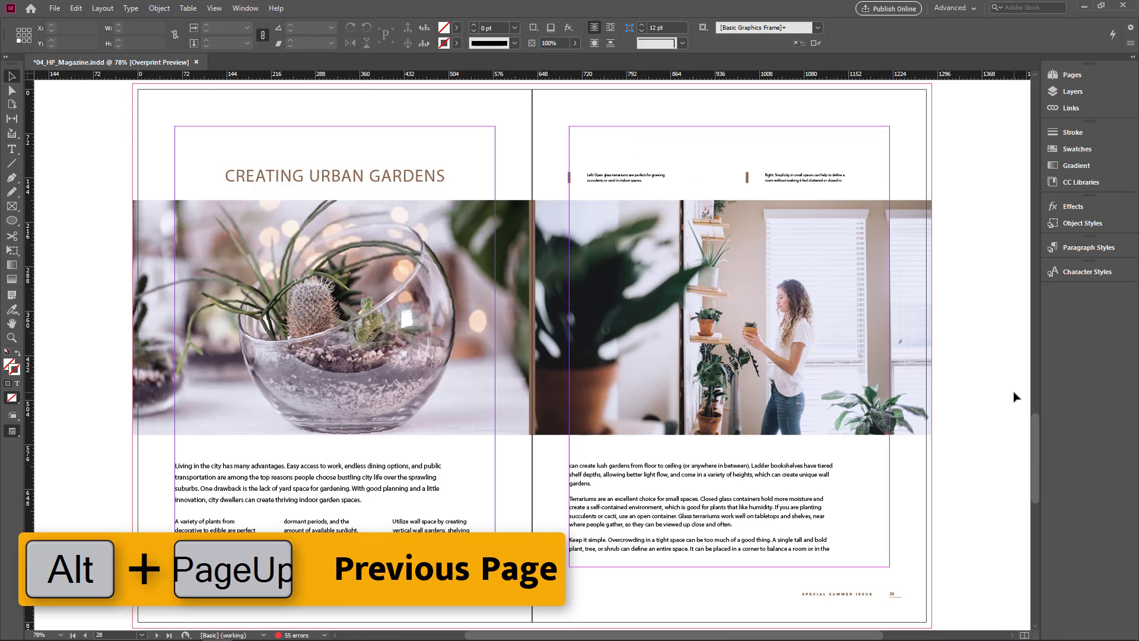
{"action": "left_click", "coordinate": [665, 518]}
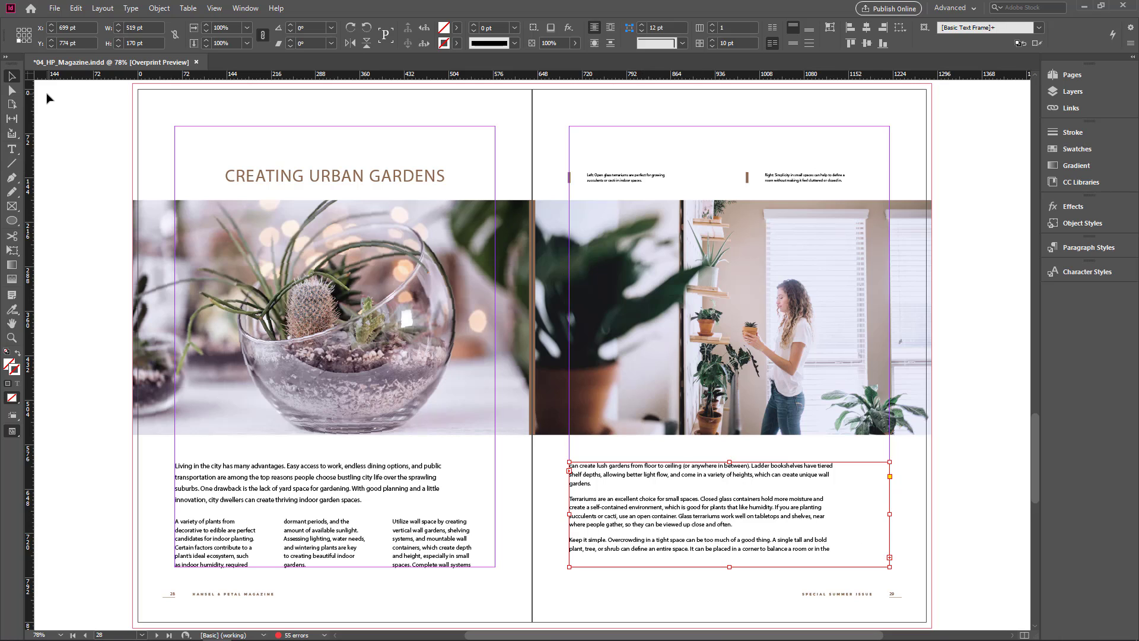
{"action": "left_click", "coordinate": [159, 8]}
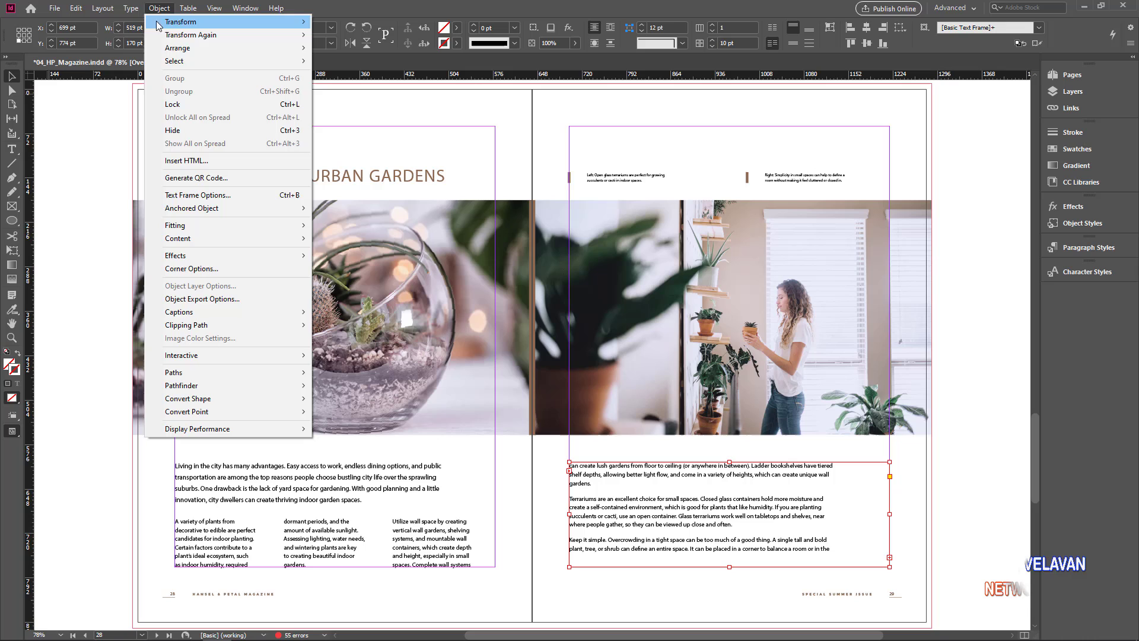
{"action": "left_click", "coordinate": [184, 197]}
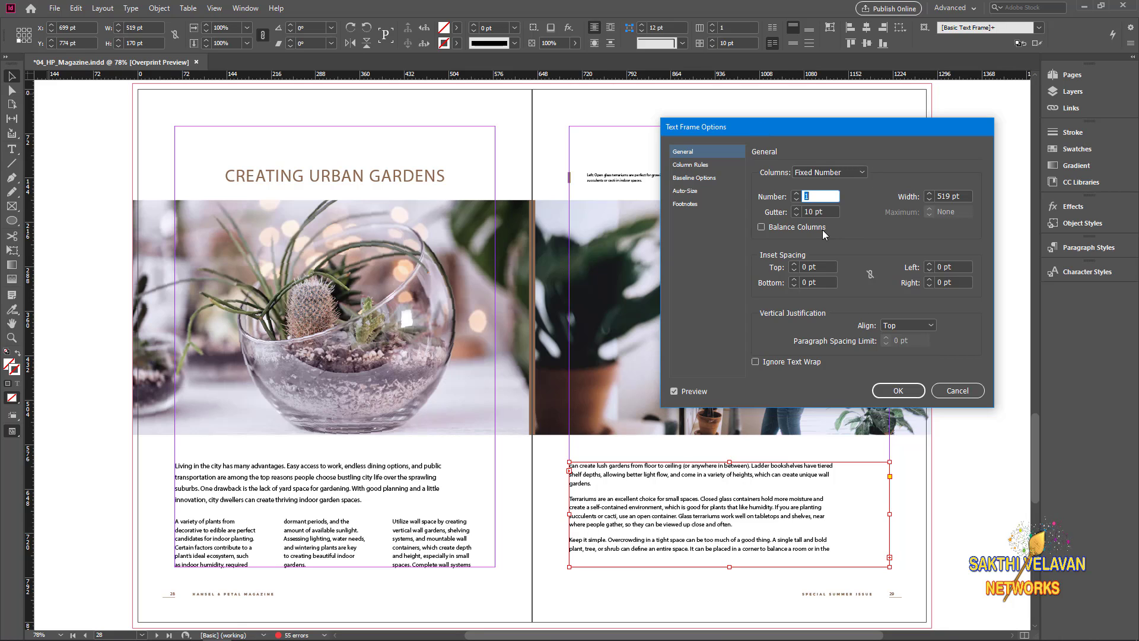
{"action": "left_click", "coordinate": [797, 194]}
{"action": "left_click", "coordinate": [796, 194]}
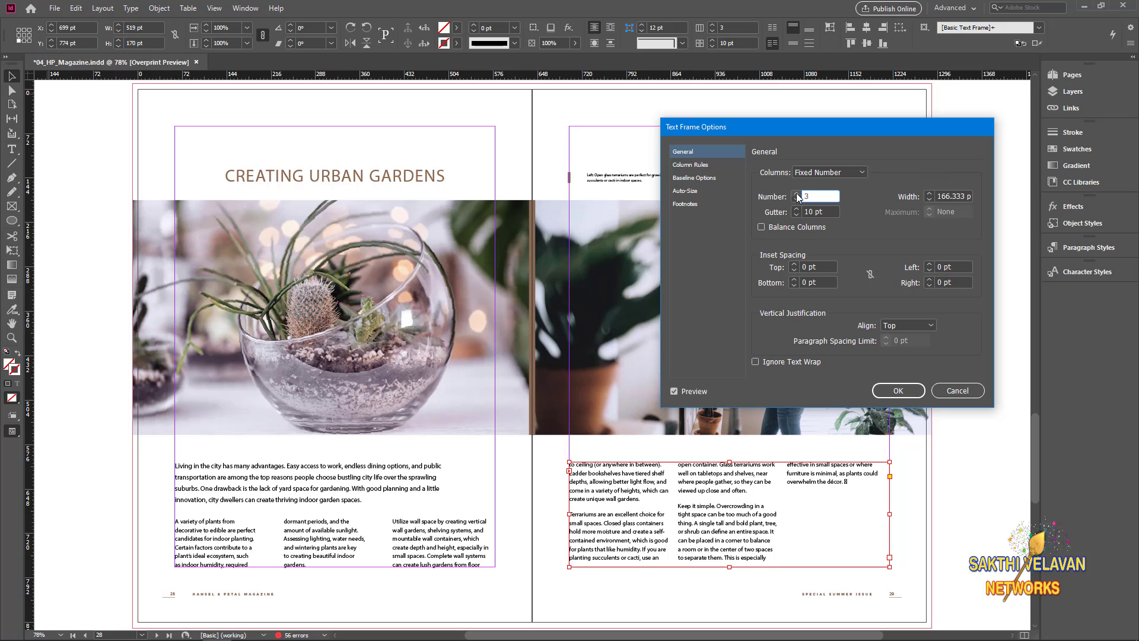
Insert column rules in the three-column text frame, reduce their stroke weight by one increment and apply the frame options
{"action": "left_click", "coordinate": [692, 165]}
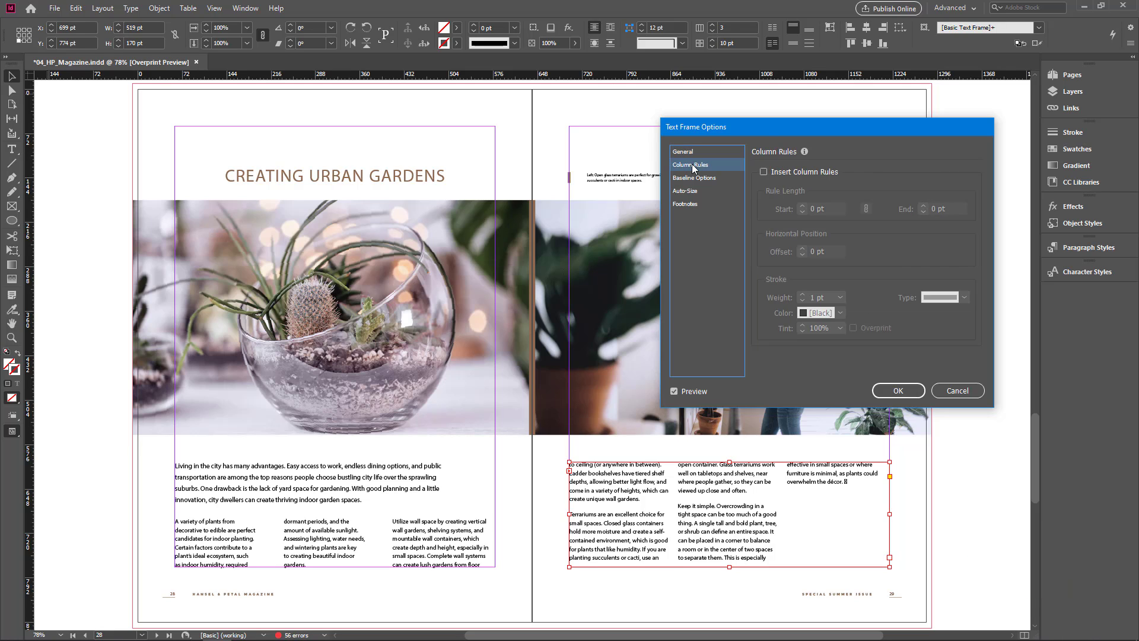
{"action": "left_click", "coordinate": [764, 172]}
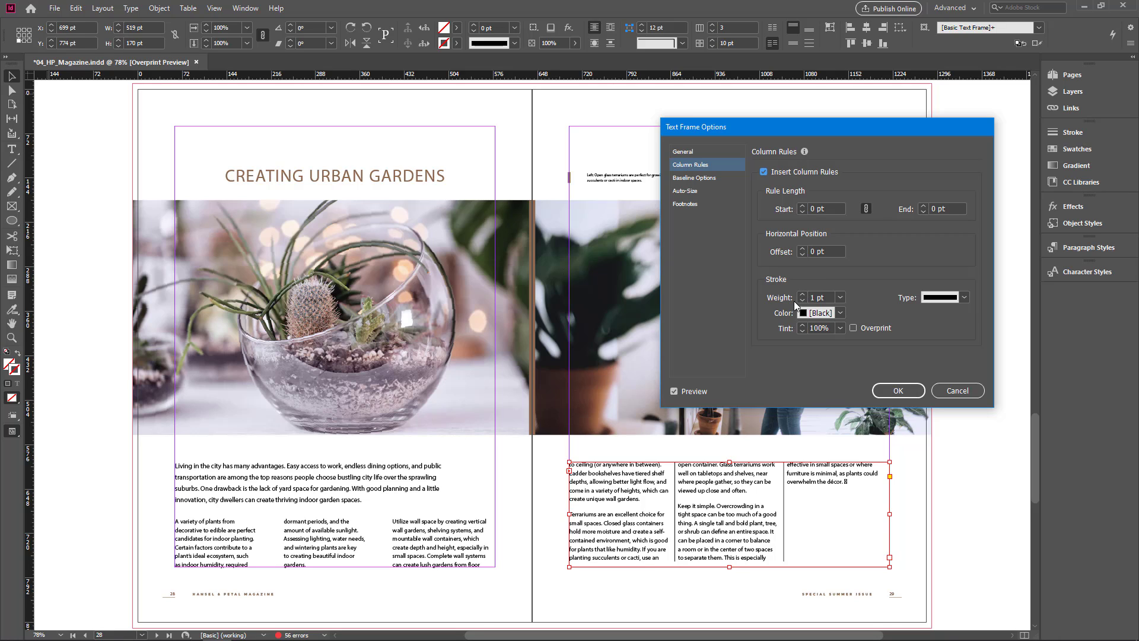
{"action": "left_click", "coordinate": [801, 301]}
{"action": "left_click", "coordinate": [912, 391]}
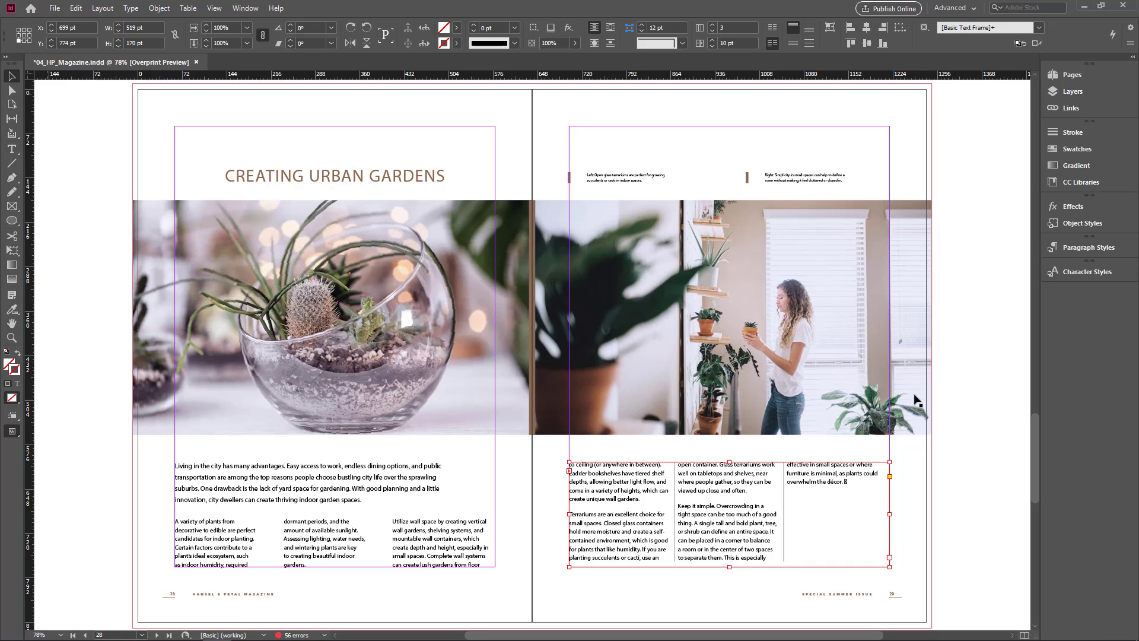